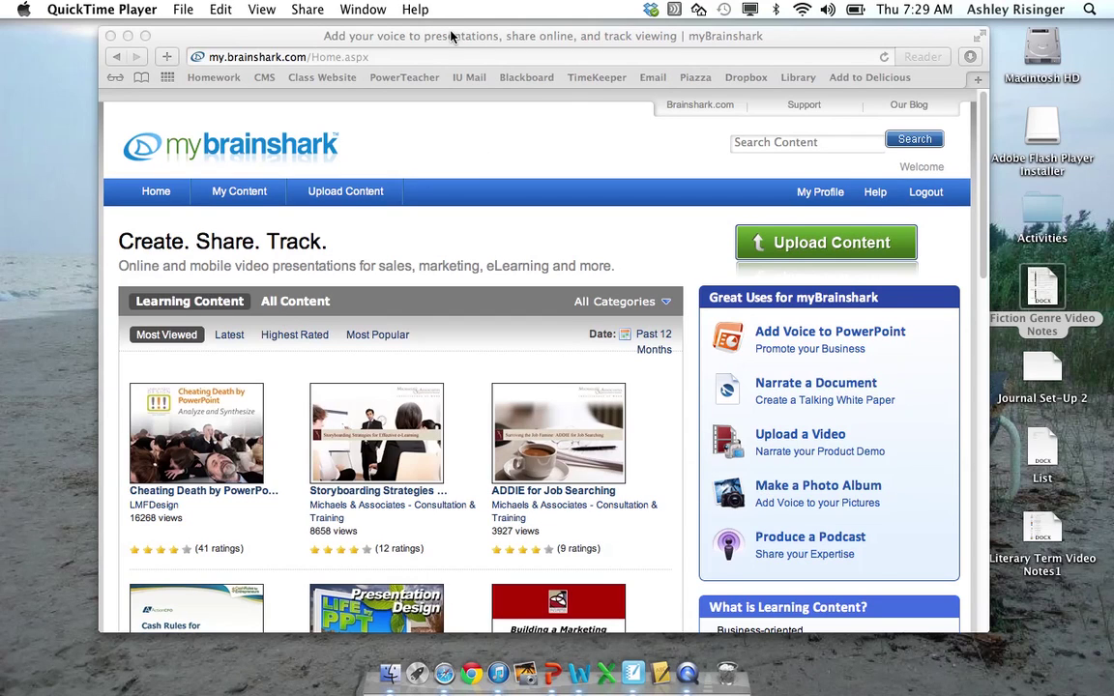
- Open the content upload page with the option to add voice to a PowerPoint
{"action": "left_click_drag", "start_coordinate": [450, 35], "coordinate": [483, 35]}
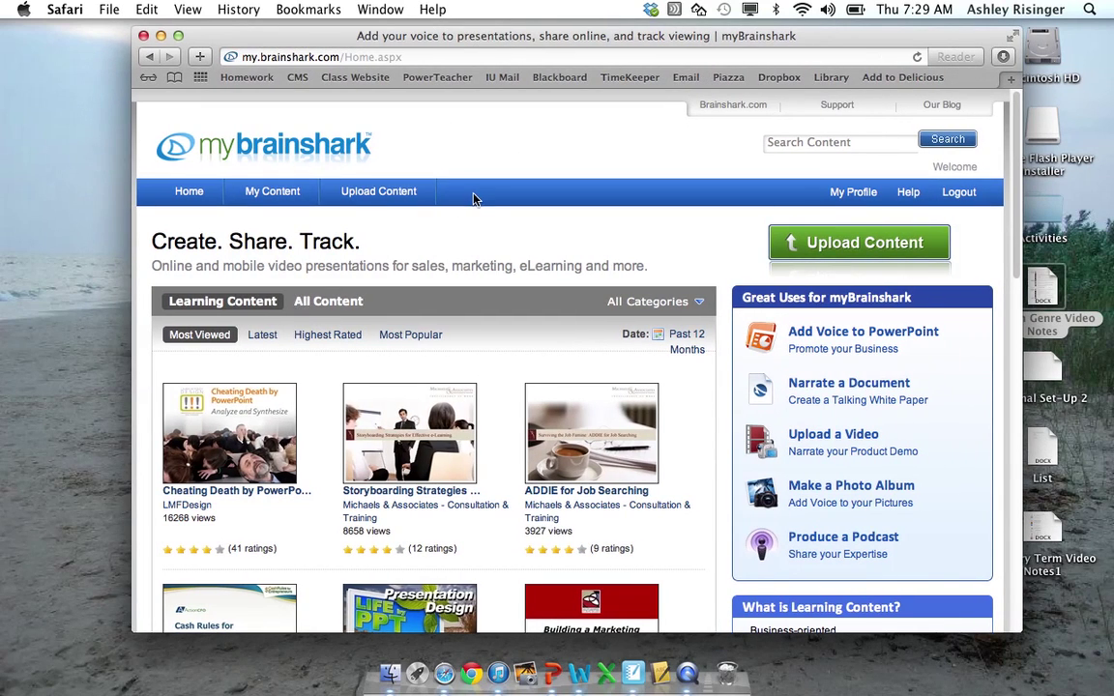
{"action": "left_click", "coordinate": [249, 105]}
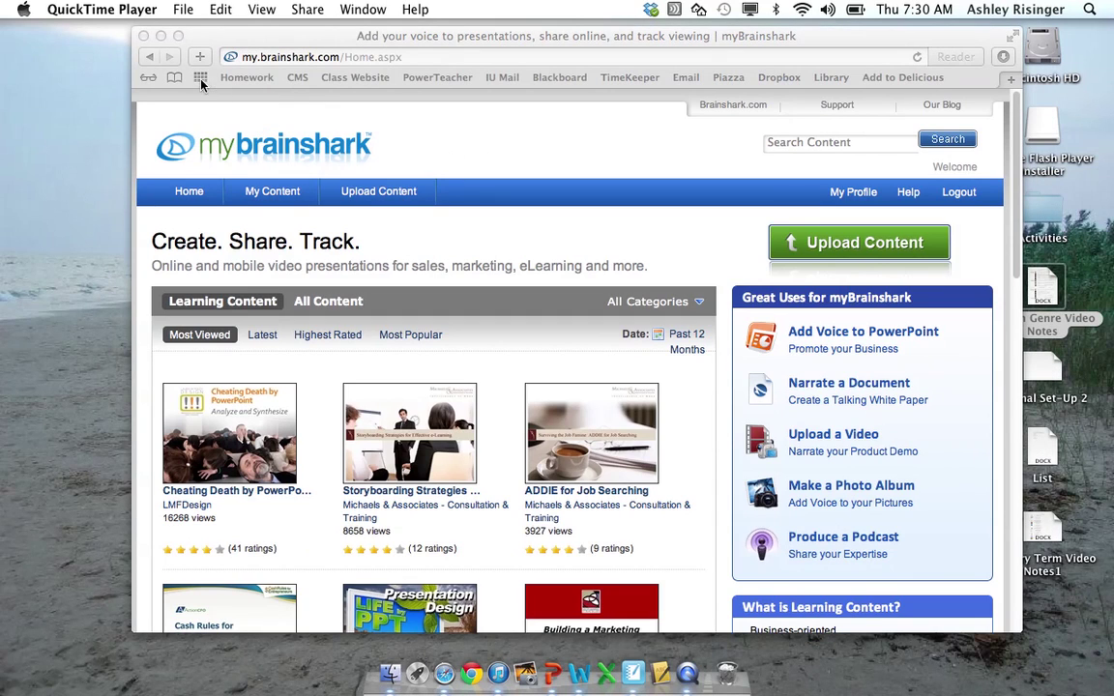
{"action": "left_click", "coordinate": [372, 191]}
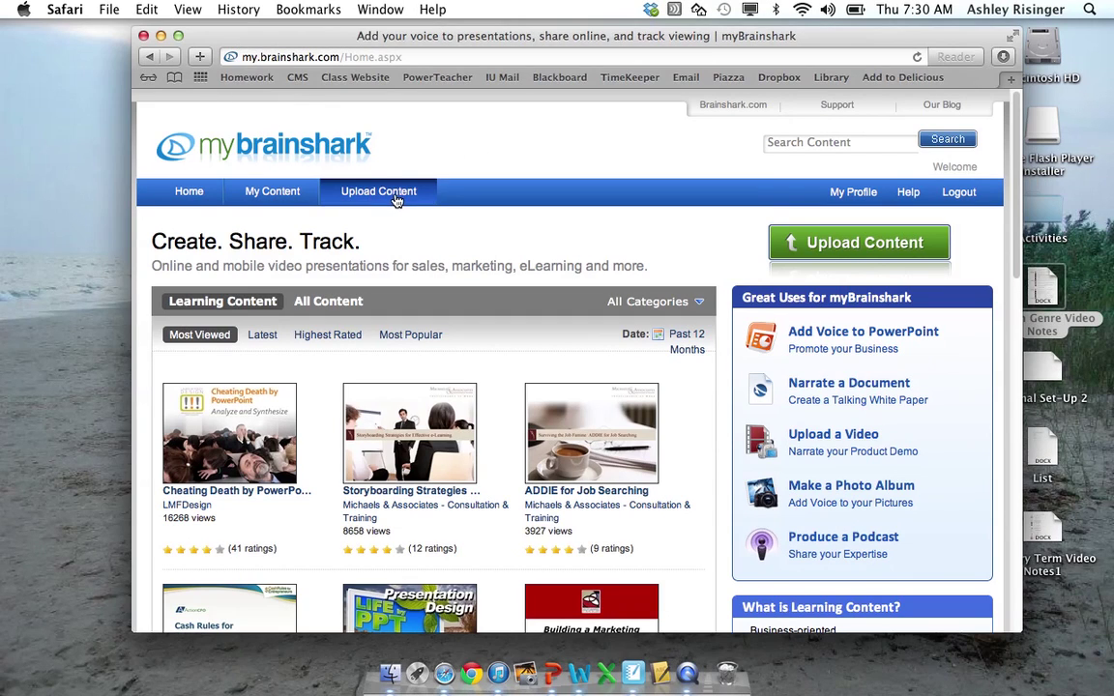
{"action": "left_click", "coordinate": [396, 198]}
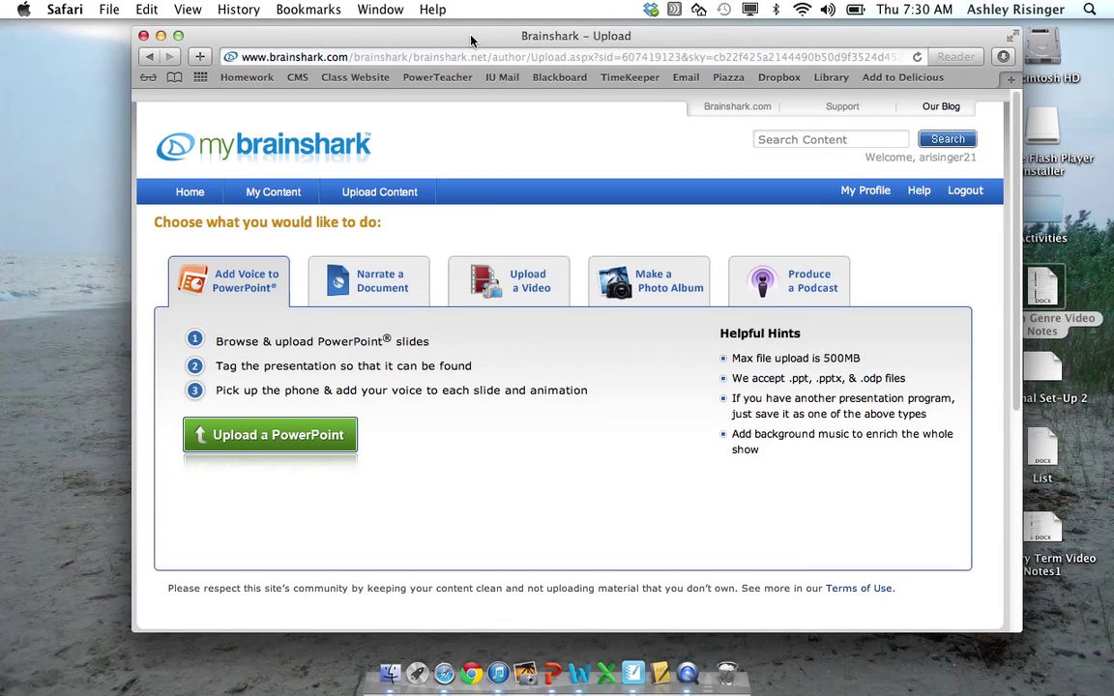
{"action": "left_click_drag", "start_coordinate": [466, 47], "coordinate": [454, 47]}
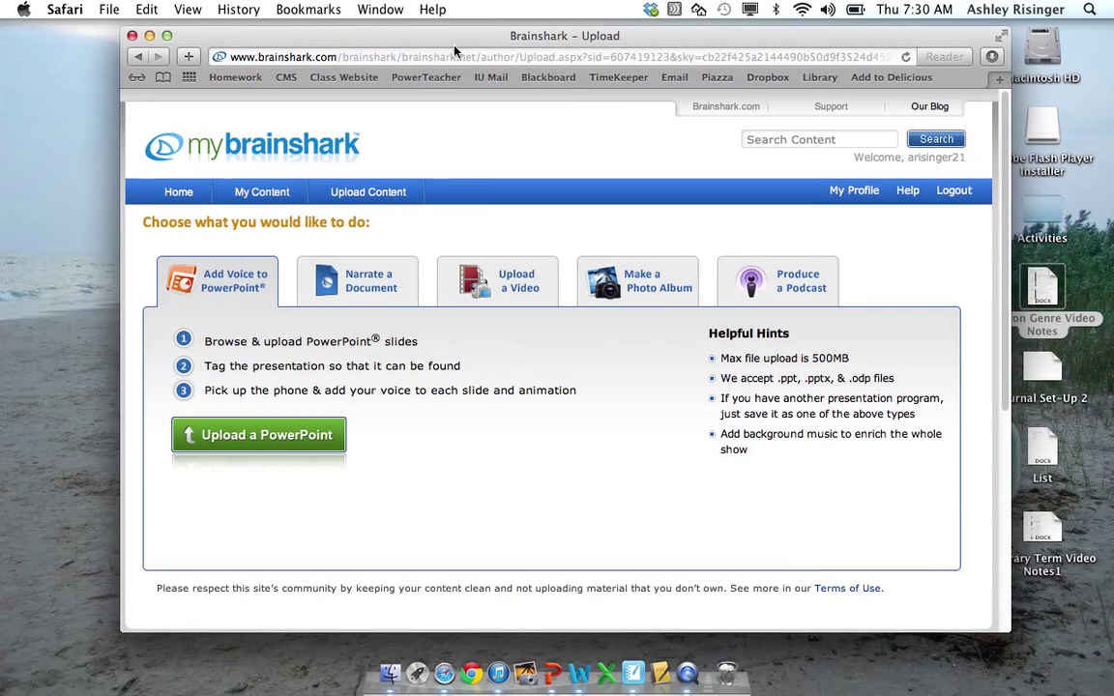
- Upload the Sample Video presentation from the Desktop folder and continue with its title as the only information
{"action": "left_click", "coordinate": [259, 434]}
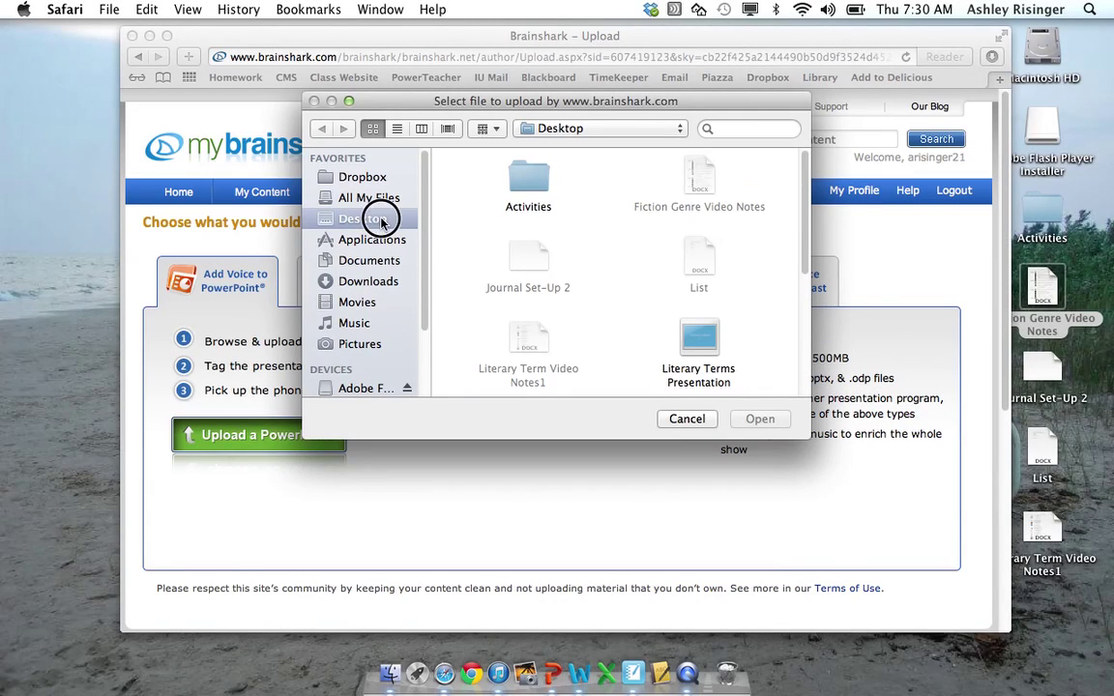
{"action": "scroll", "coordinate": [675, 230], "scroll_direction": "down", "scroll_amount": 4}
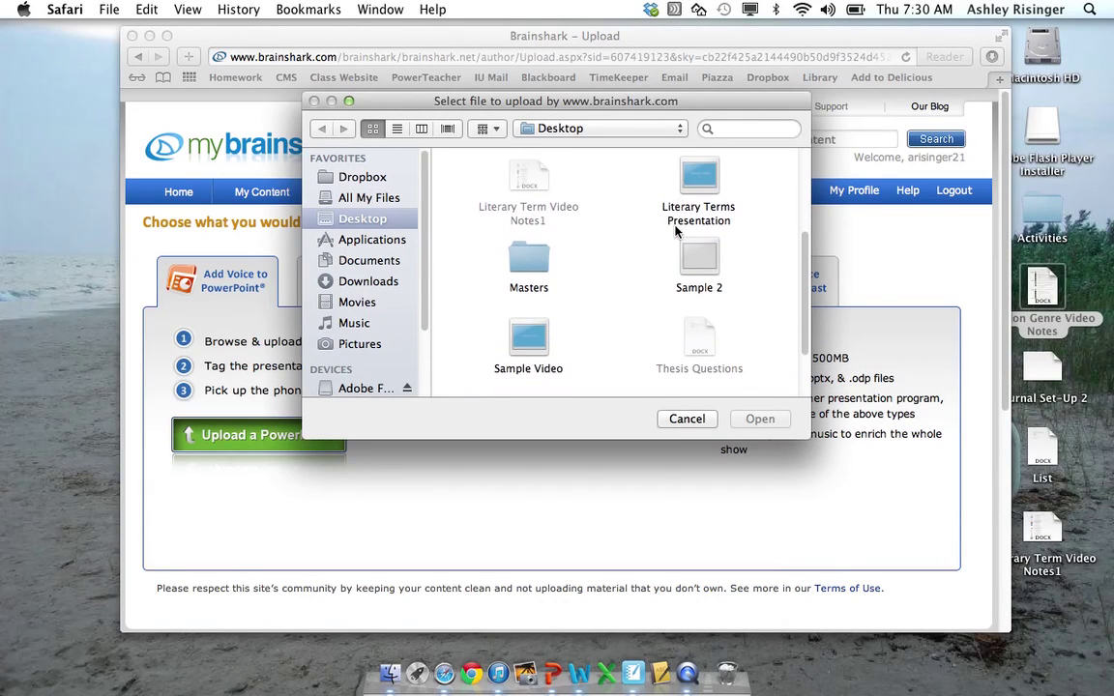
{"action": "left_click", "coordinate": [528, 338]}
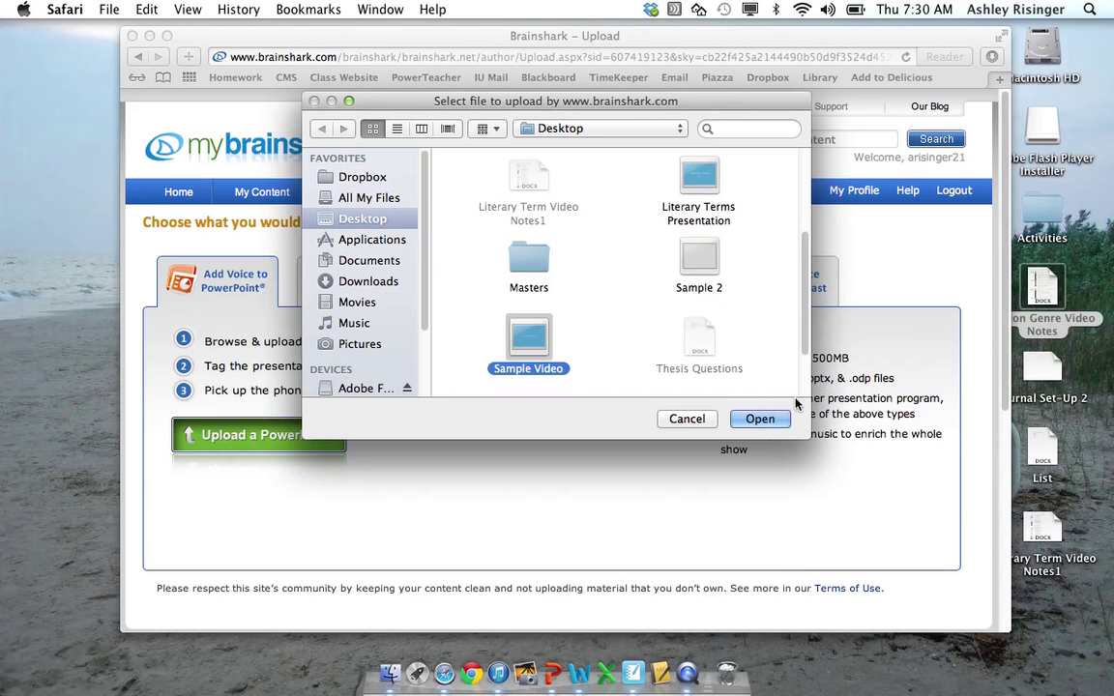
{"action": "left_click", "coordinate": [770, 426]}
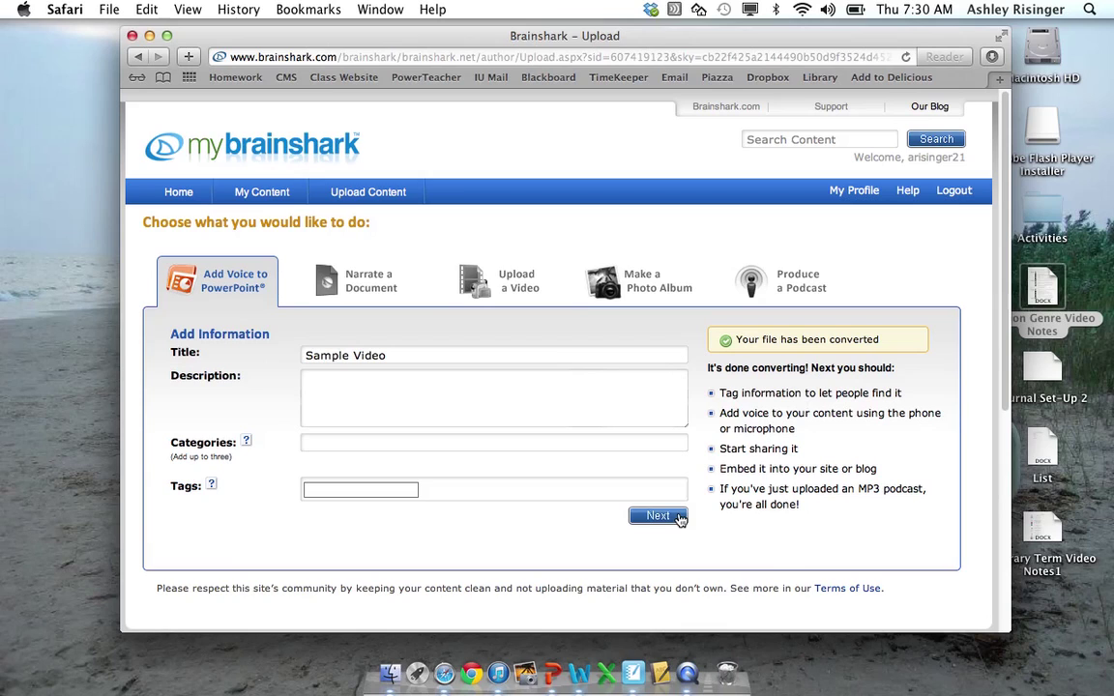
{"action": "left_click", "coordinate": [659, 517]}
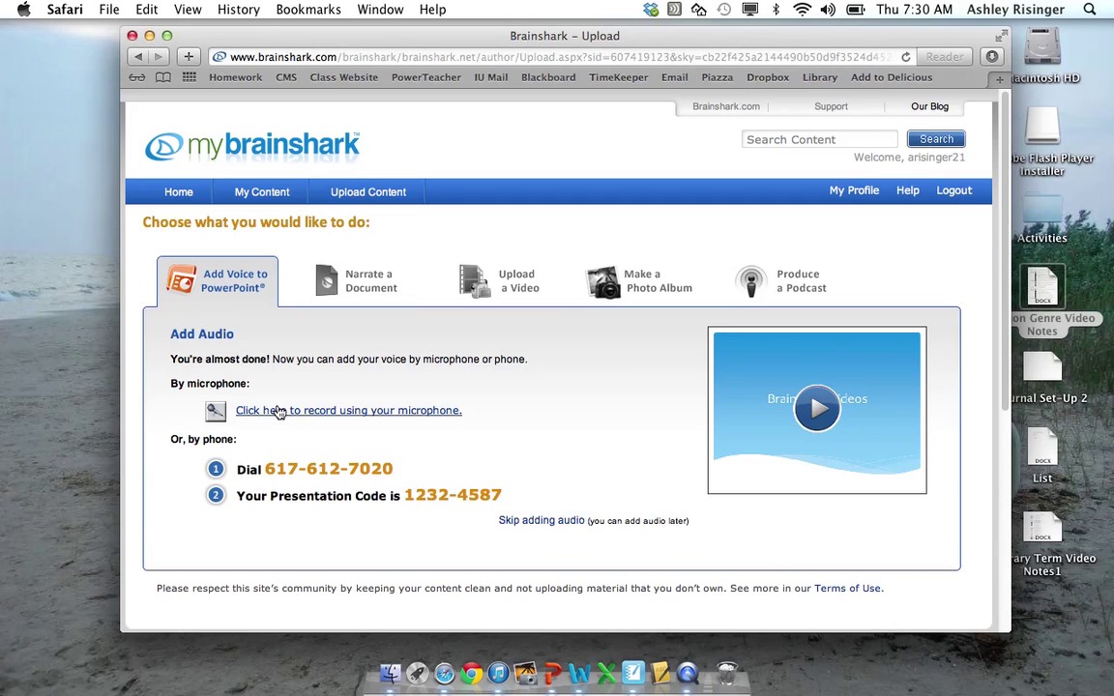
- Start a microphone recording session with camera and microphone access allowed, and show the microphone level control
{"action": "left_click", "coordinate": [278, 410]}
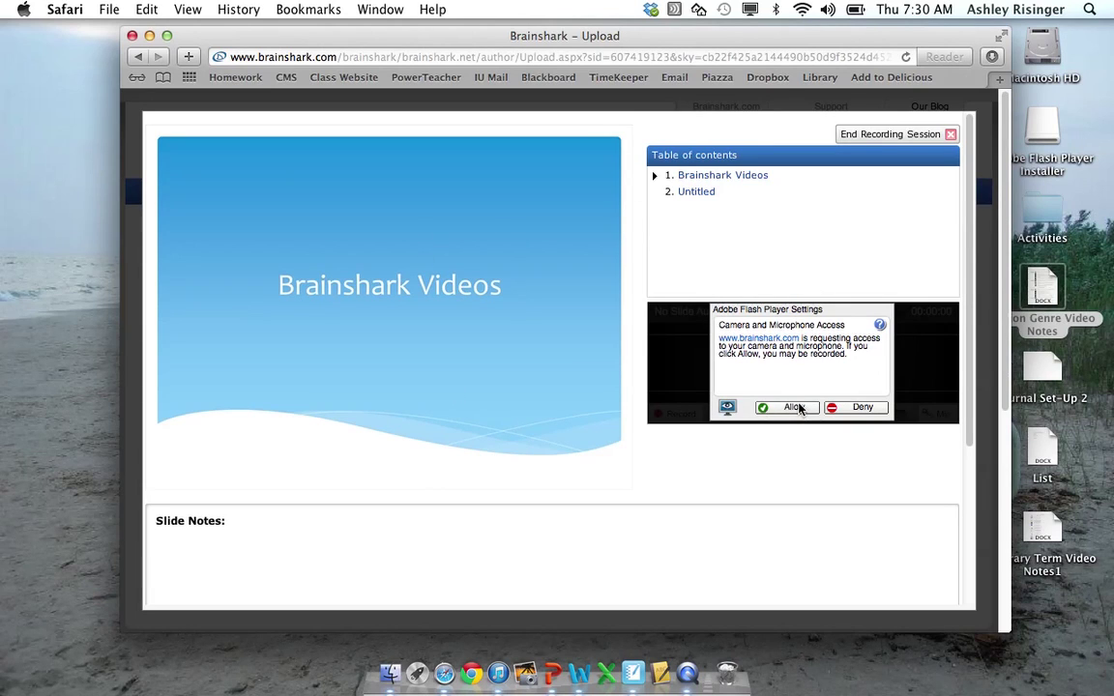
{"action": "left_click", "coordinate": [795, 407]}
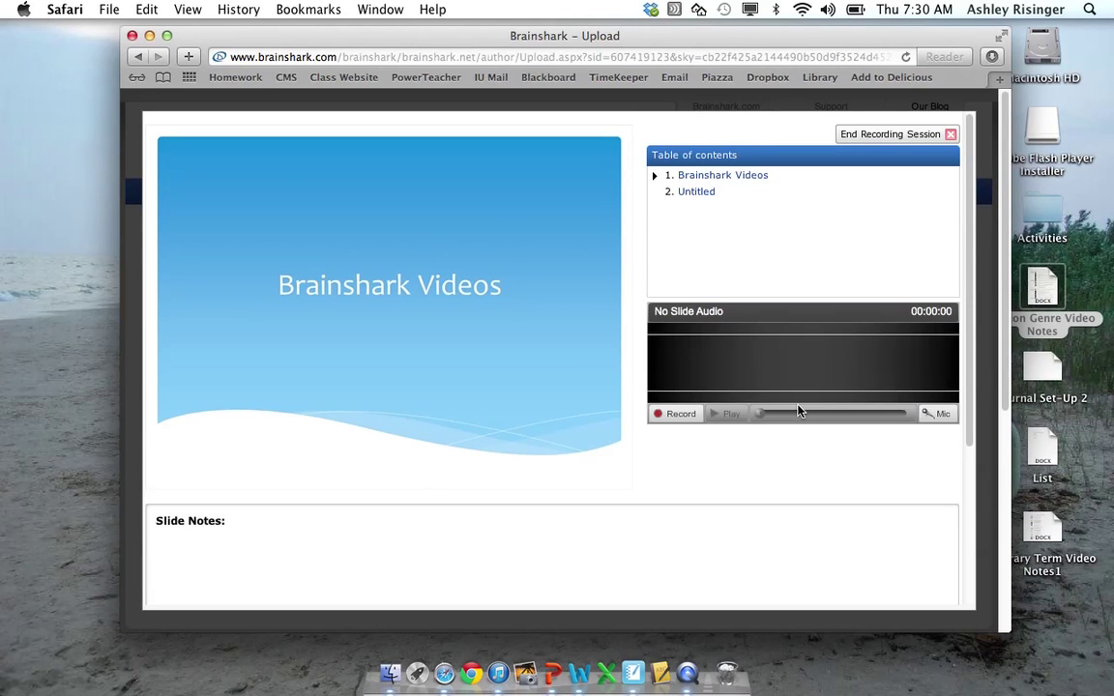
{"action": "left_click", "coordinate": [944, 415]}
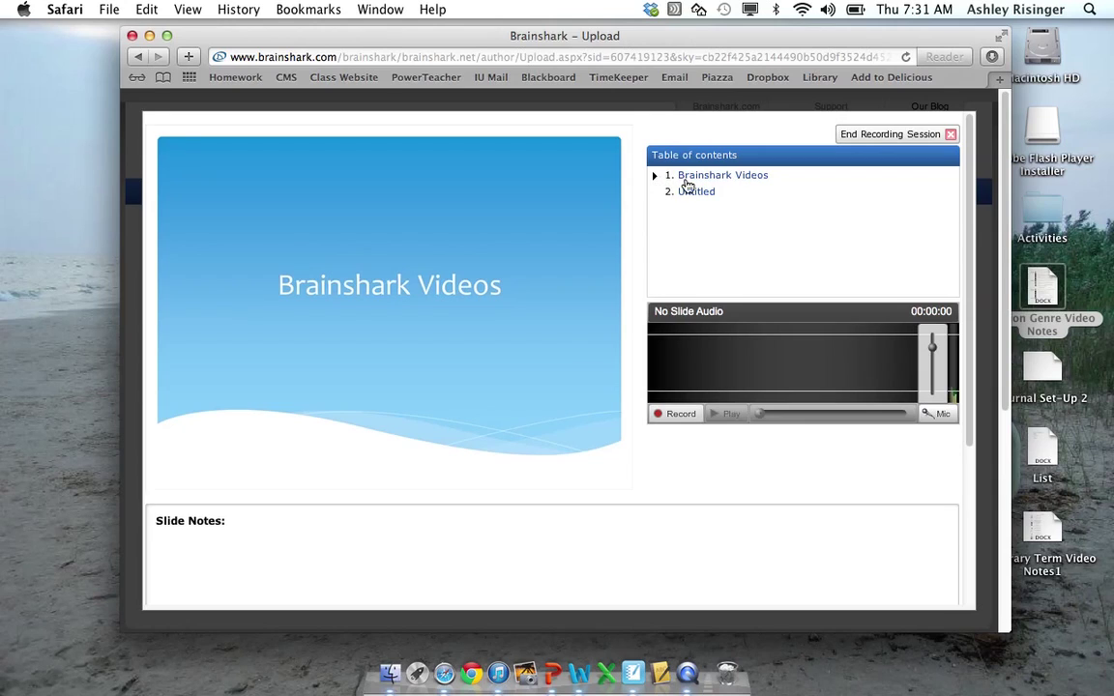
{"action": "left_click", "coordinate": [673, 419]}
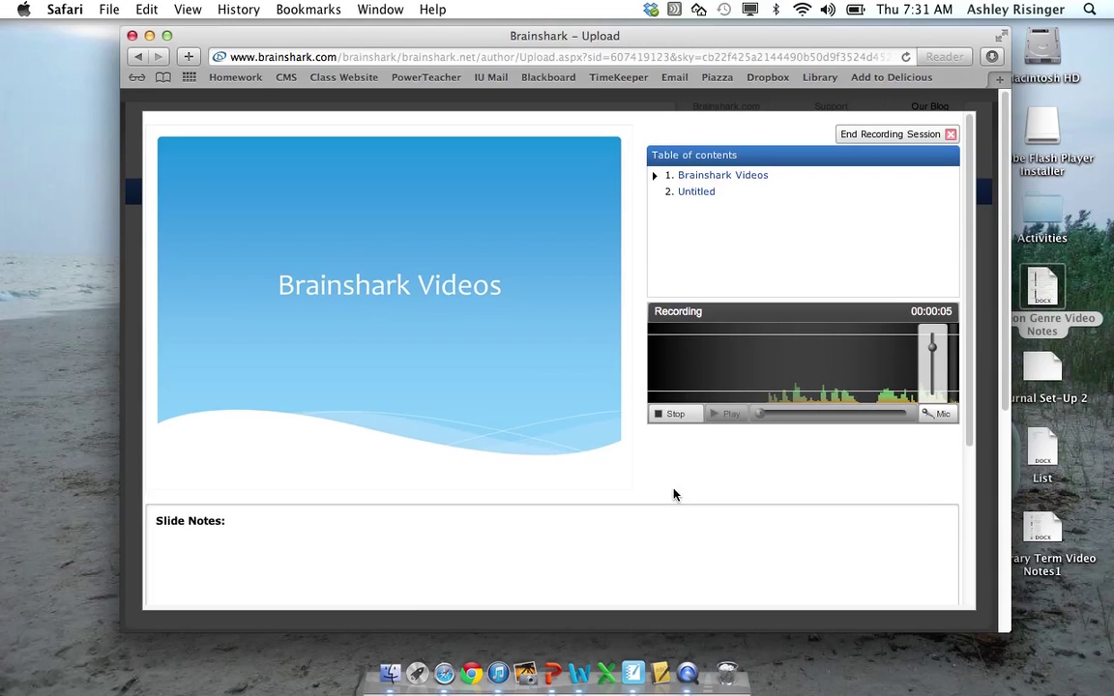
{"action": "left_click", "coordinate": [676, 416]}
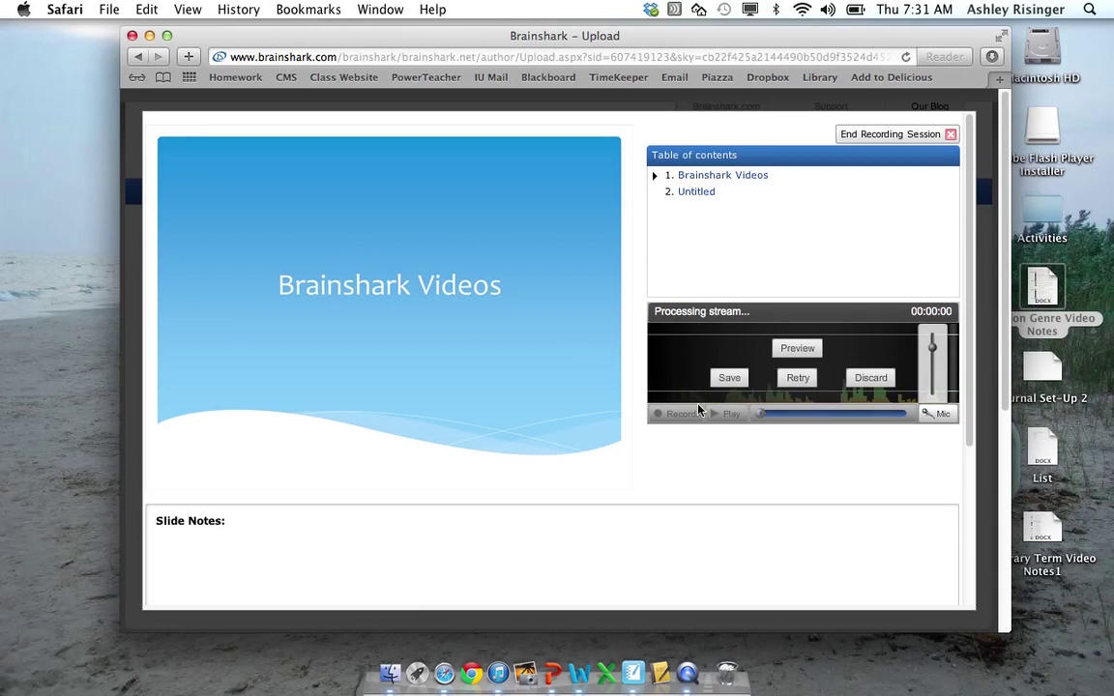
{"action": "left_click", "coordinate": [872, 379]}
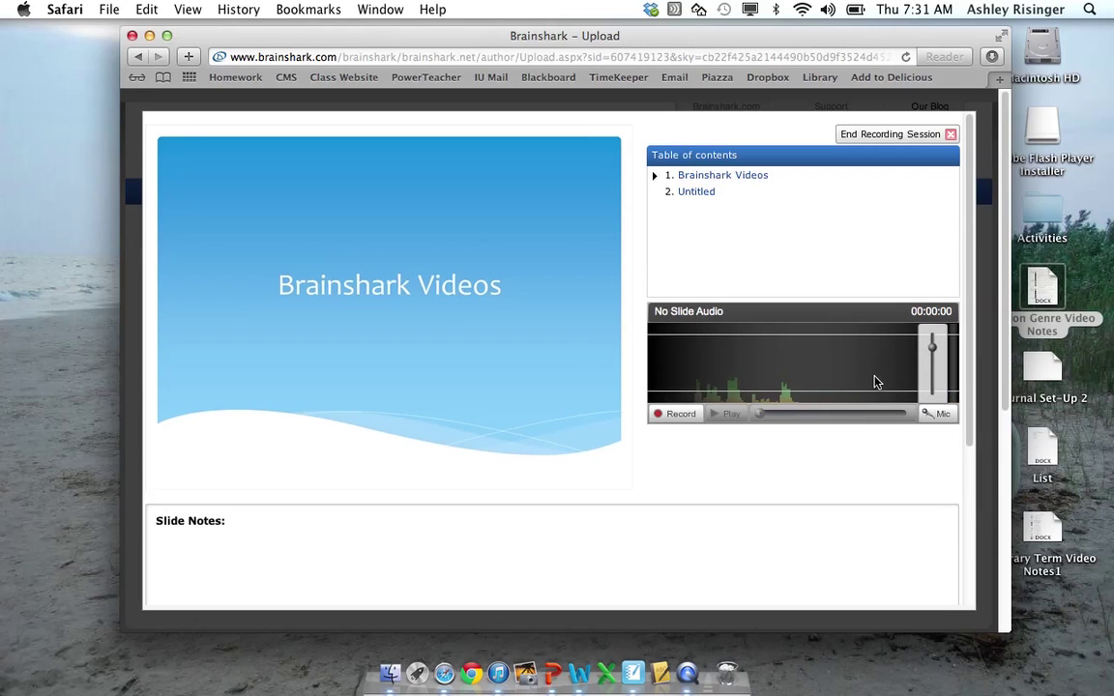
- Record a short microphone narration for the first slide, Brainshark Videos, and save it
{"action": "left_click", "coordinate": [690, 418]}
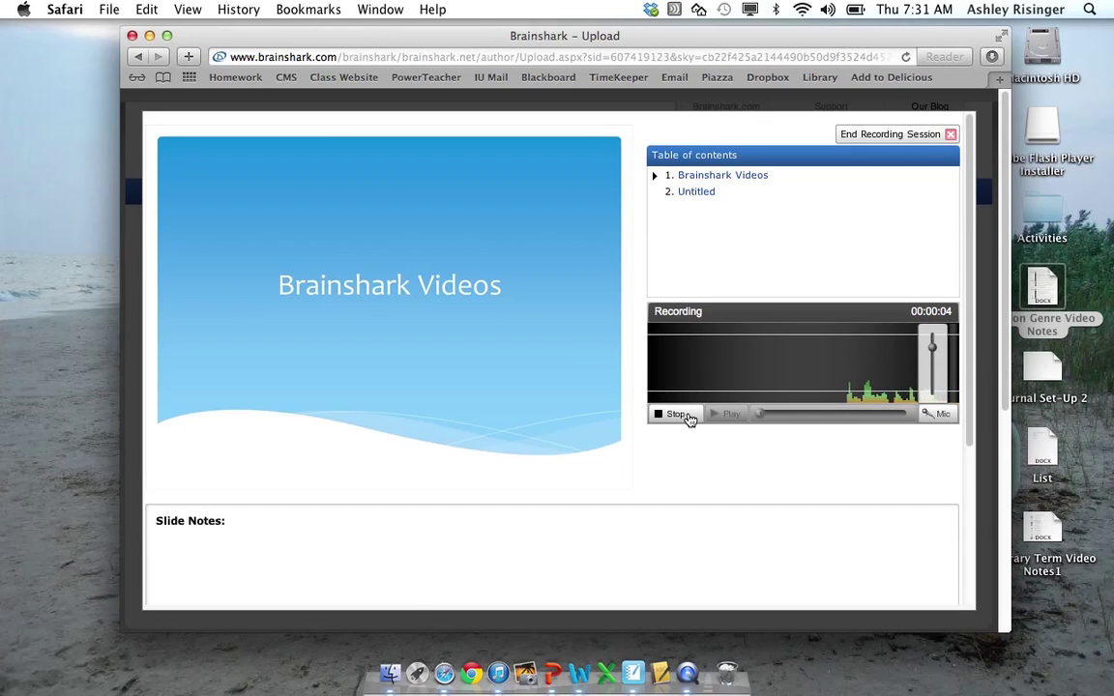
{"action": "left_click", "coordinate": [678, 414]}
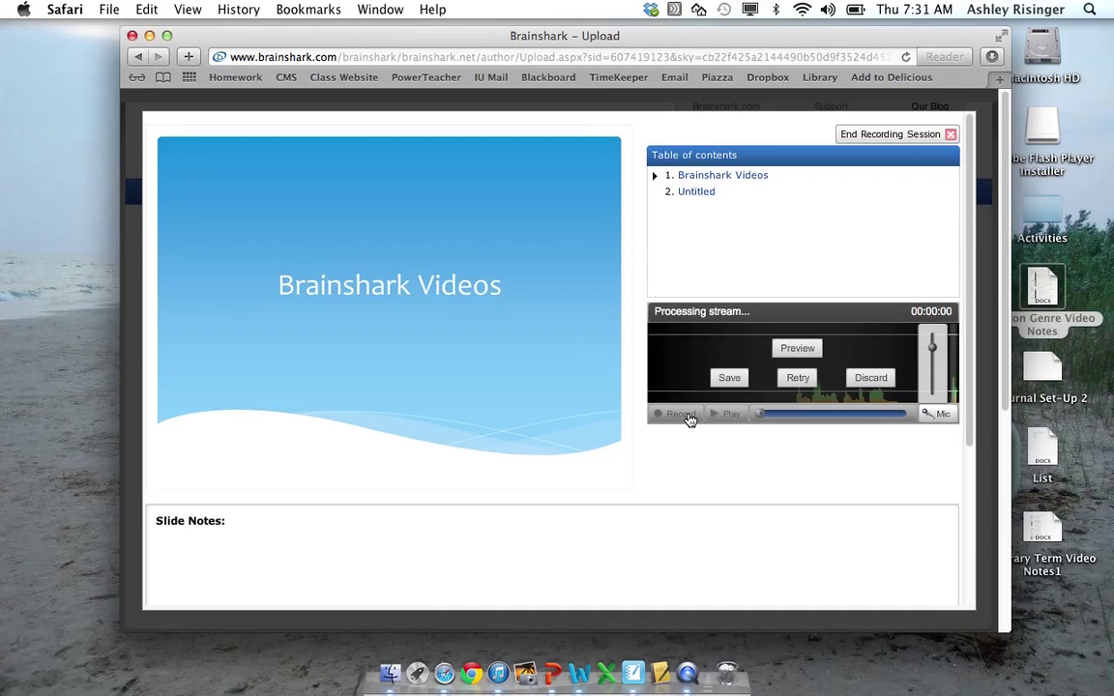
{"action": "left_click", "coordinate": [729, 377]}
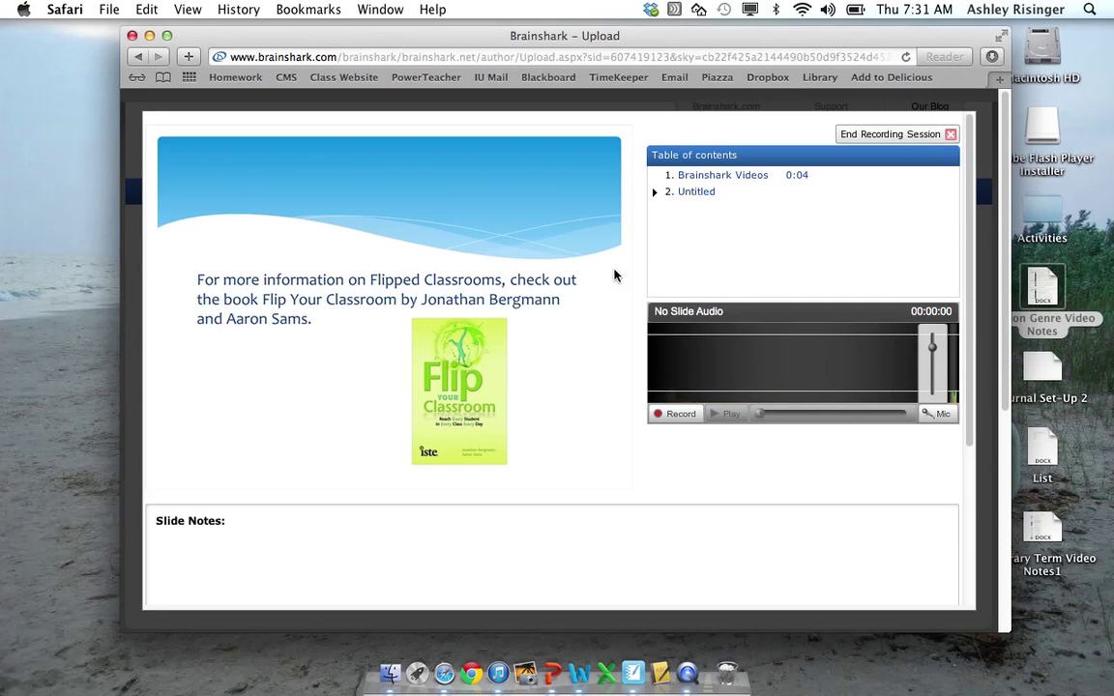
- Record a short microphone narration for the second, untitled slide and save it
{"action": "left_click", "coordinate": [676, 414]}
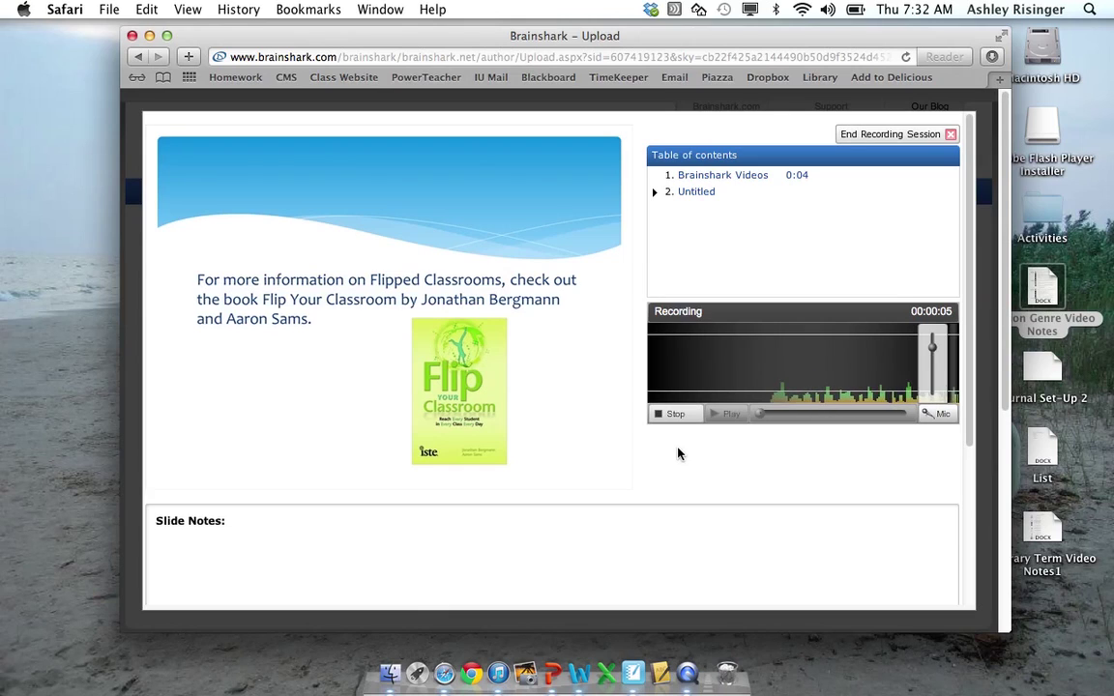
{"action": "left_click", "coordinate": [677, 413]}
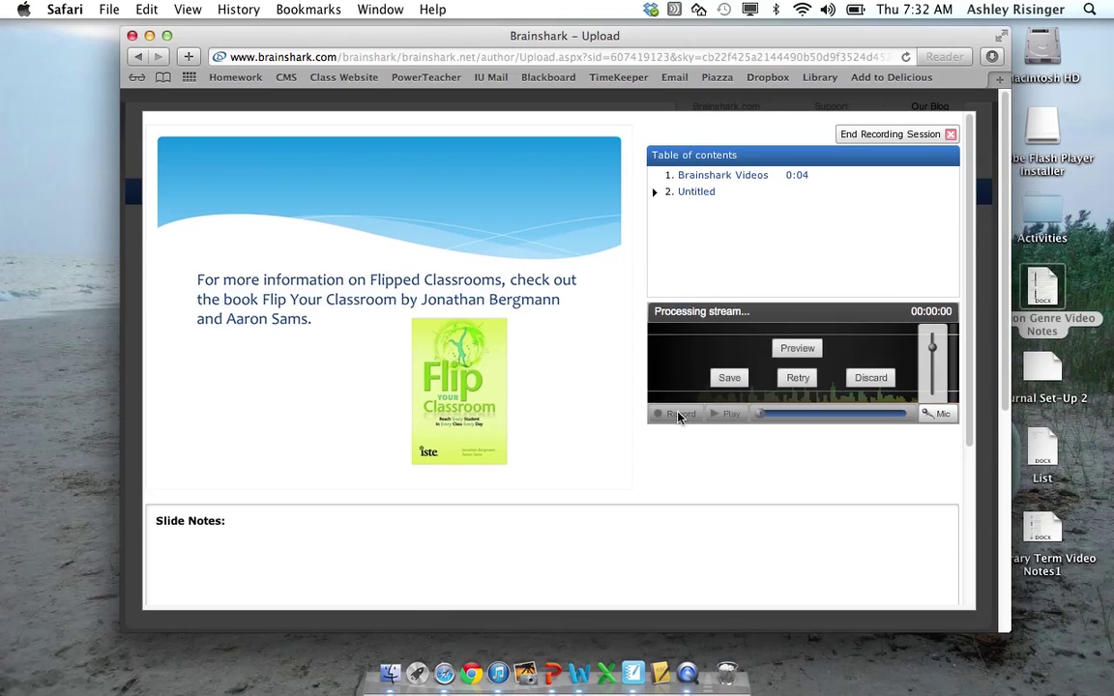
{"action": "left_click", "coordinate": [729, 378]}
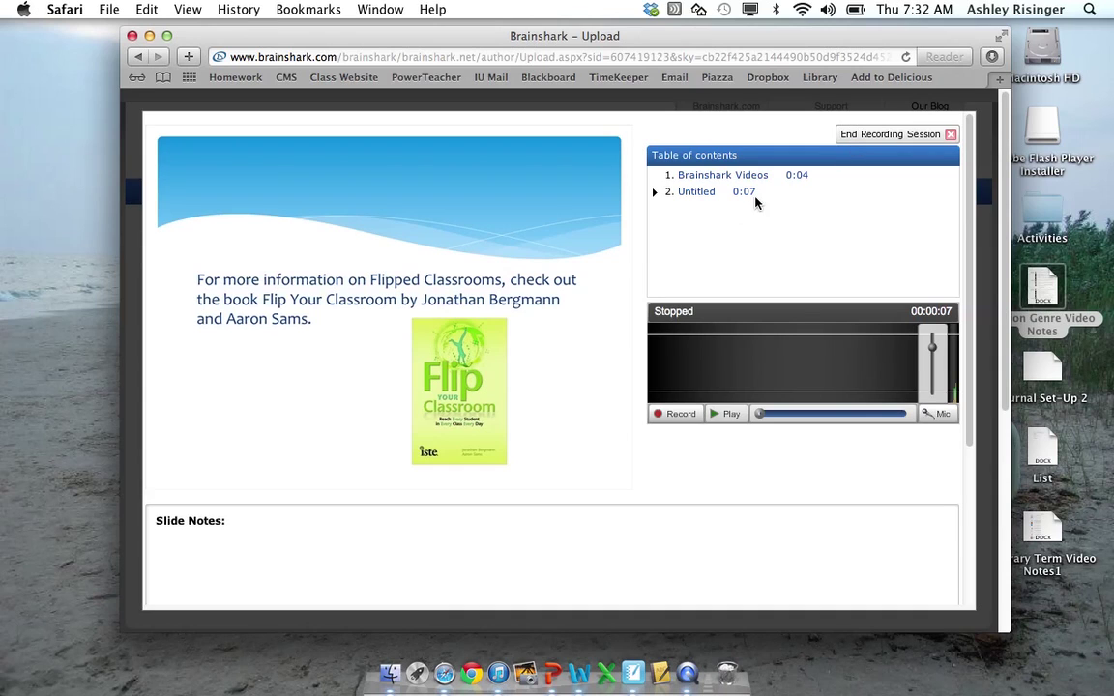
- End the recording session and set the Sample Video presentation's status to active in its saved properties
{"action": "left_click", "coordinate": [869, 138]}
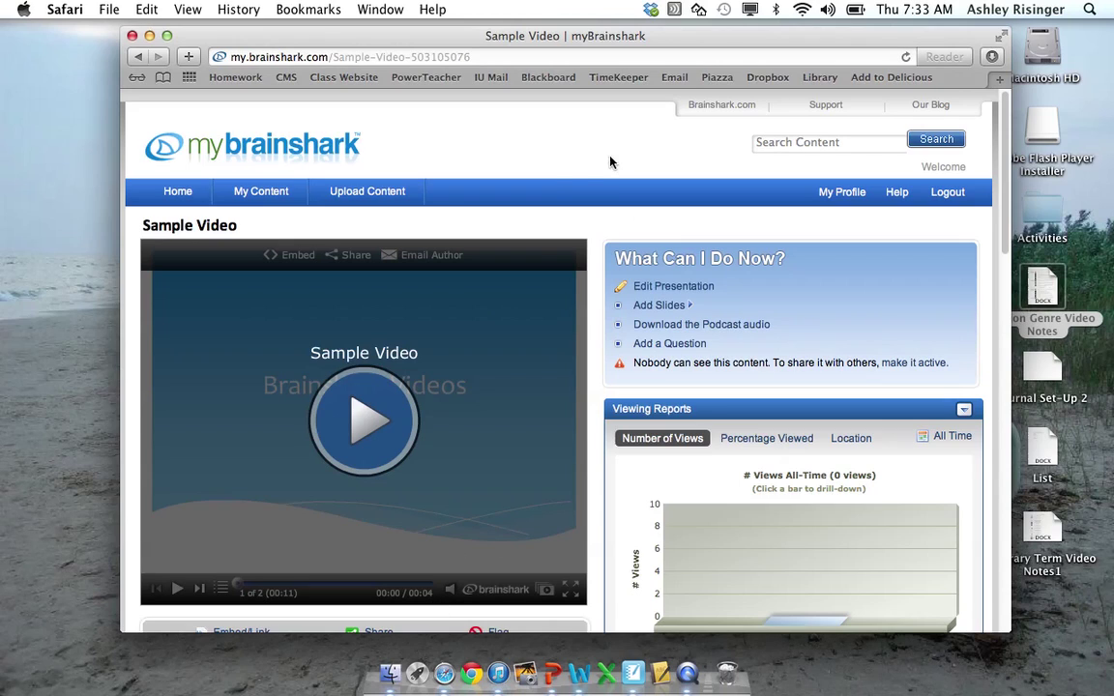
{"action": "left_click", "coordinate": [683, 287]}
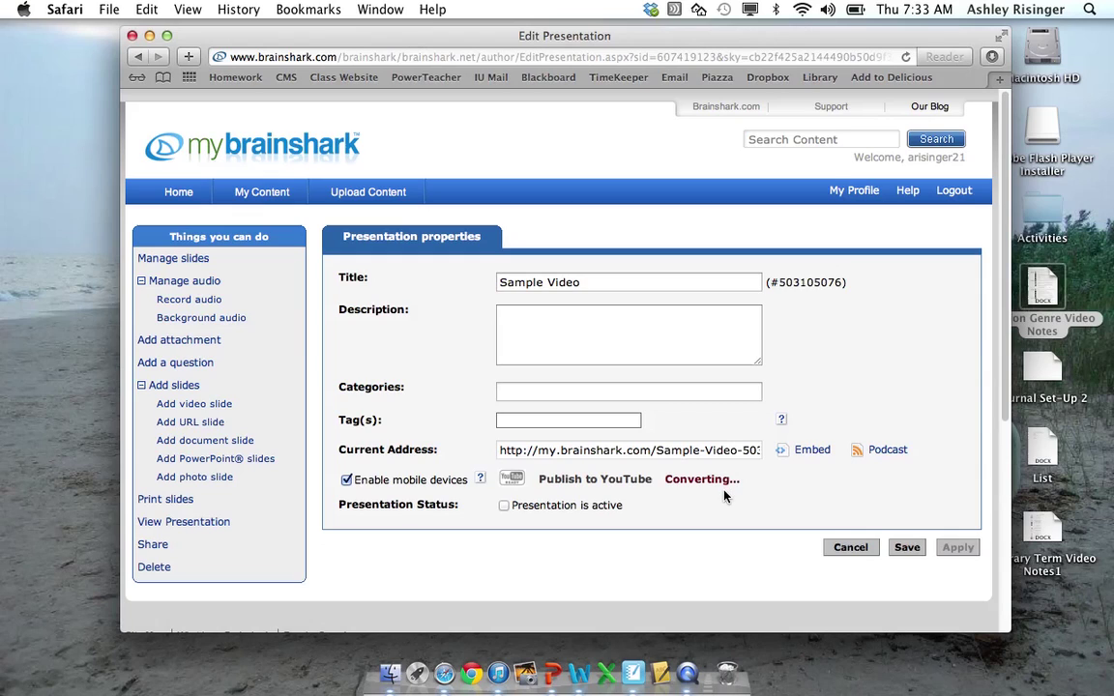
{"action": "left_click", "coordinate": [503, 506]}
{"action": "left_click", "coordinate": [907, 547]}
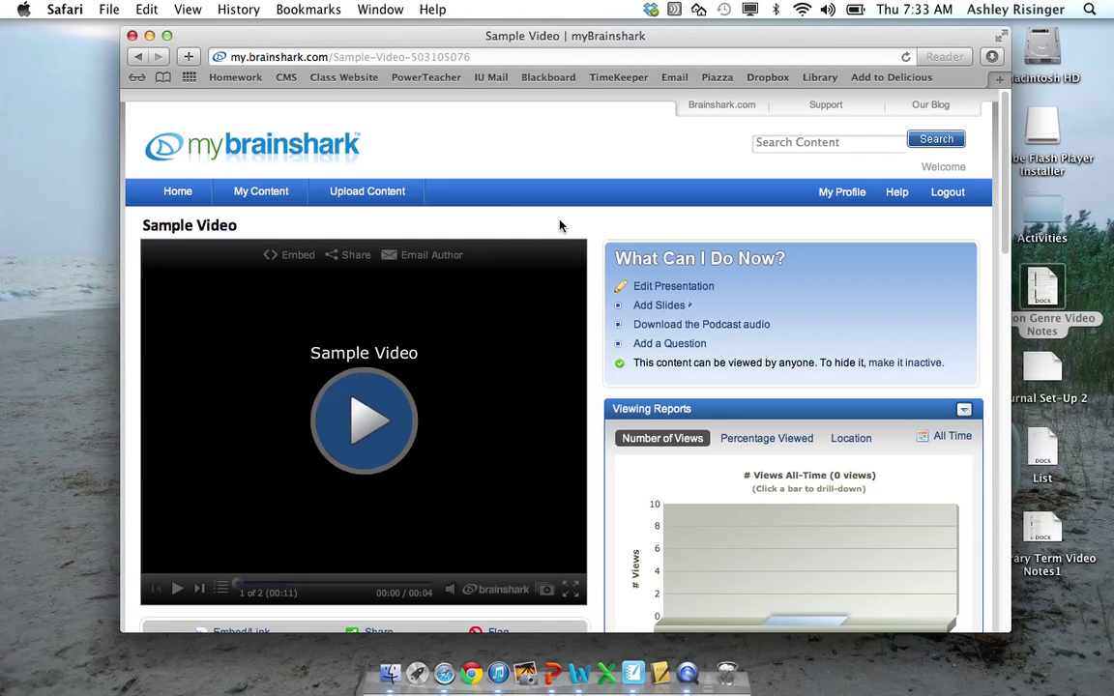
- Publish the Sample 2 presentation from the content library to YouTube, accepting the disclaimer and closing the publishing window
{"action": "left_click", "coordinate": [640, 285]}
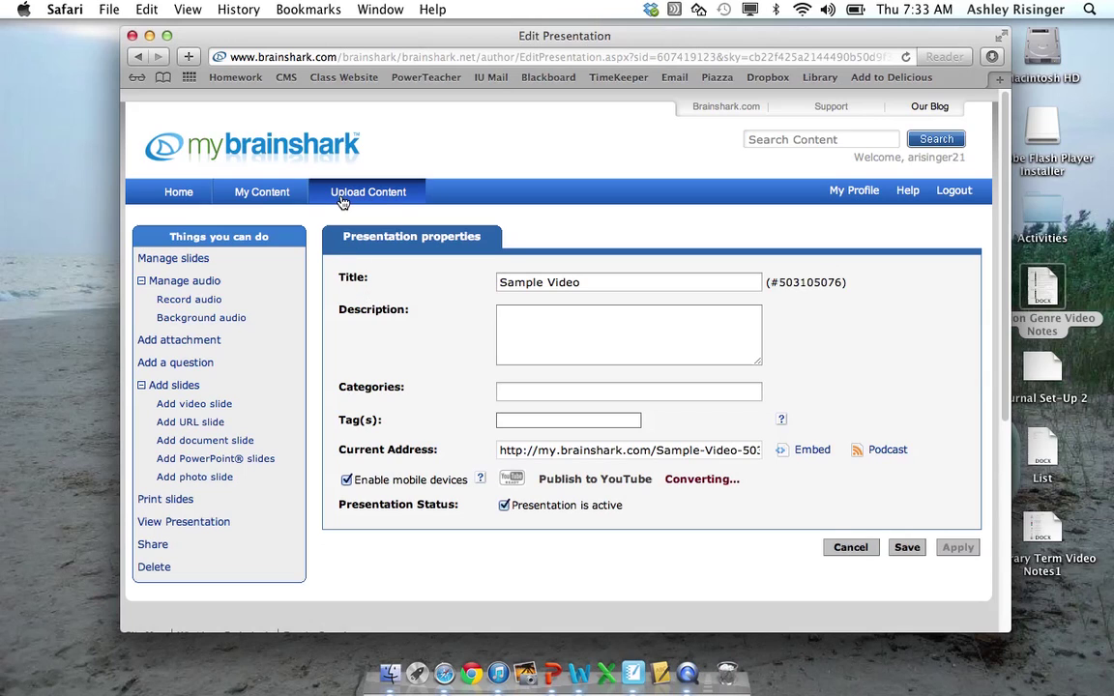
{"action": "left_click", "coordinate": [283, 198]}
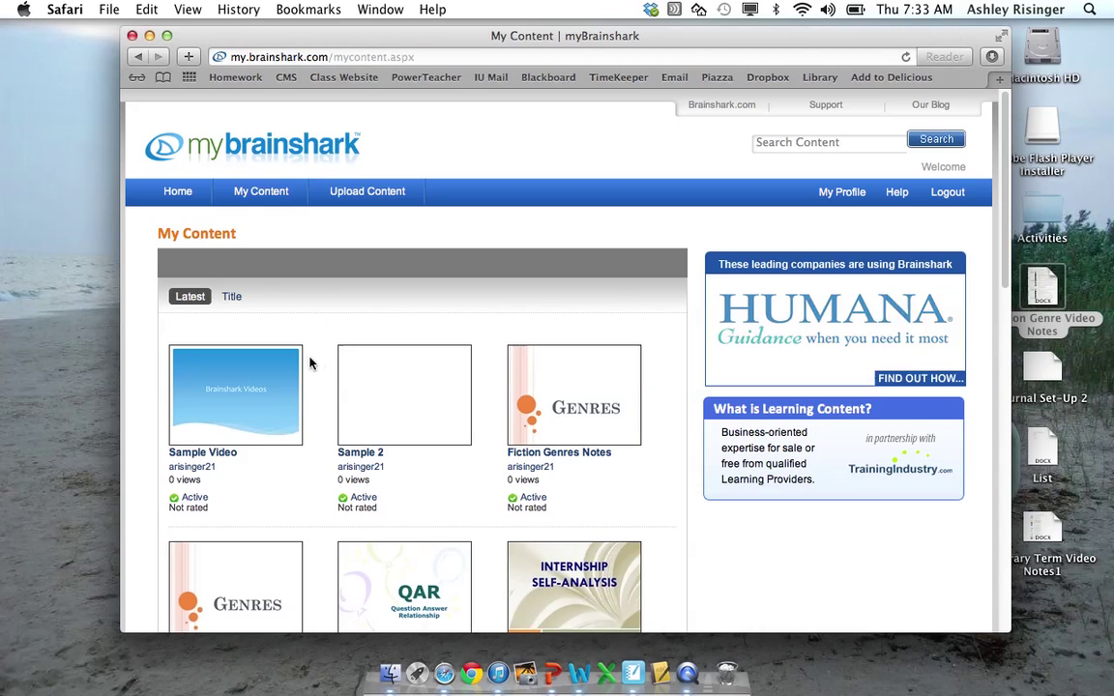
{"action": "left_click", "coordinate": [403, 413]}
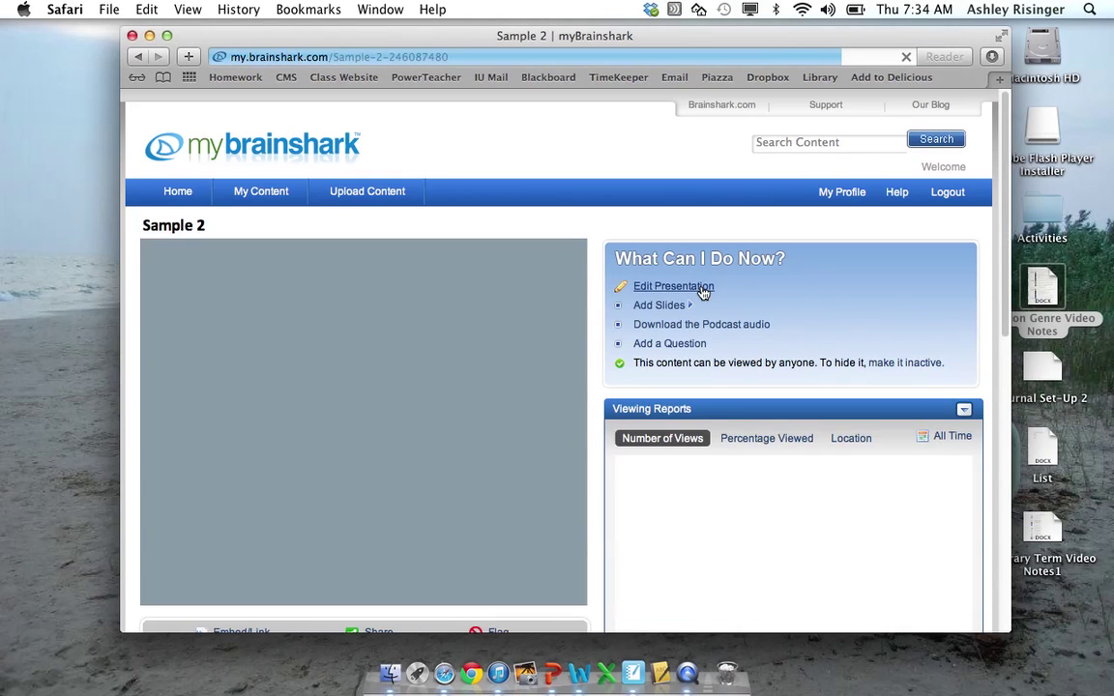
{"action": "left_click", "coordinate": [703, 290]}
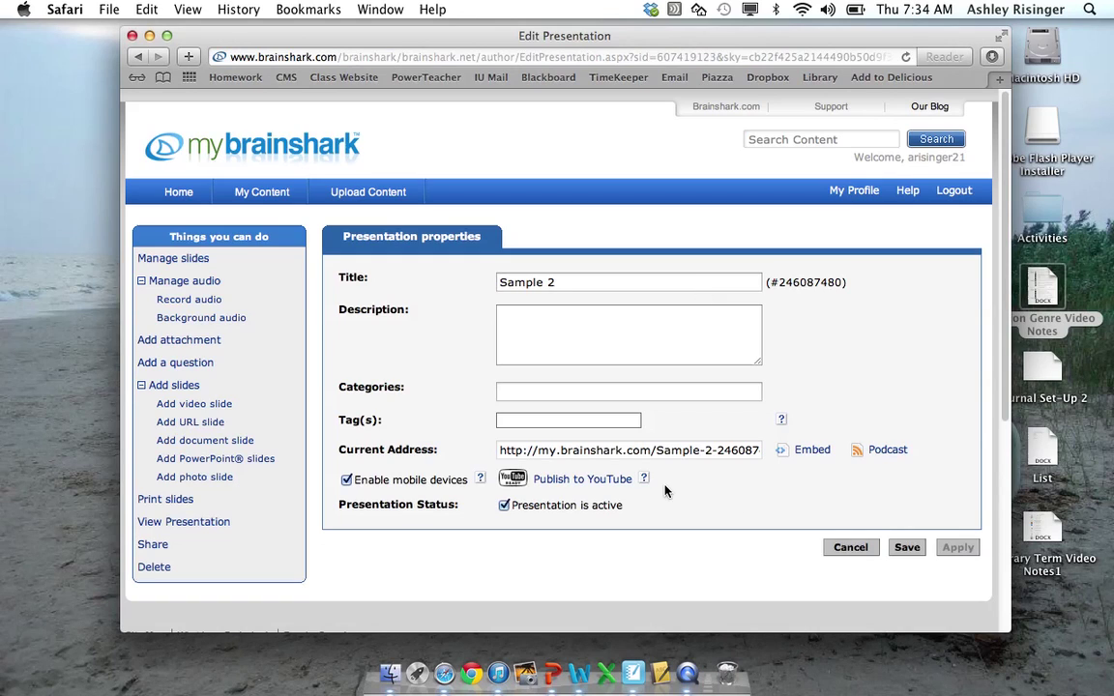
{"action": "left_click", "coordinate": [586, 484]}
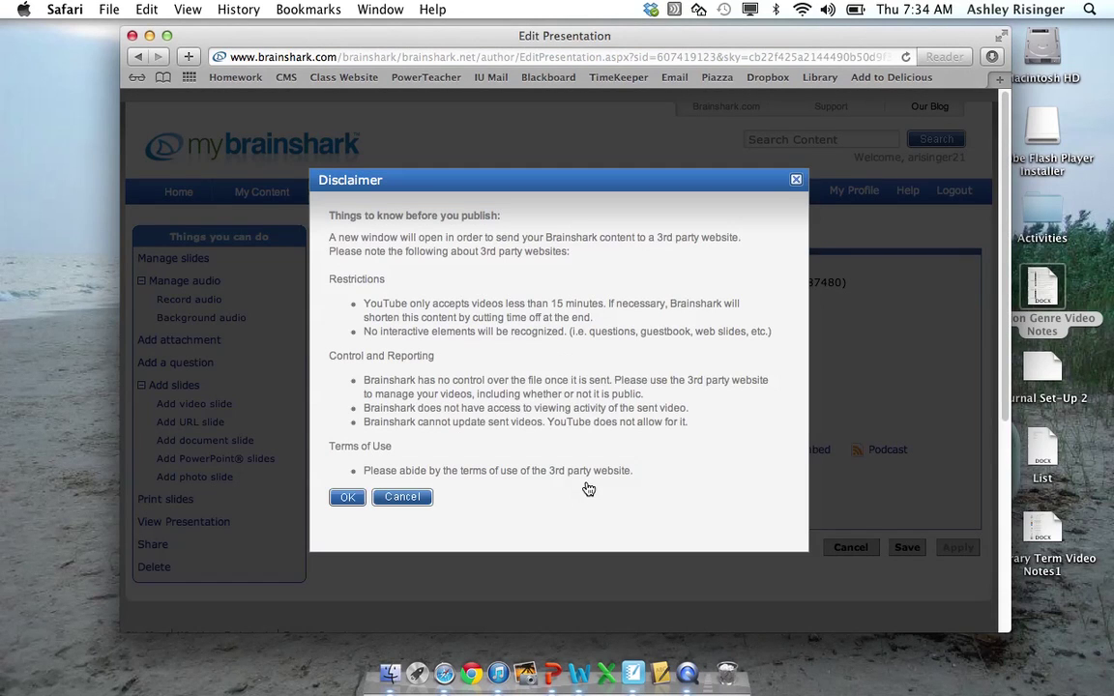
{"action": "left_click", "coordinate": [347, 498]}
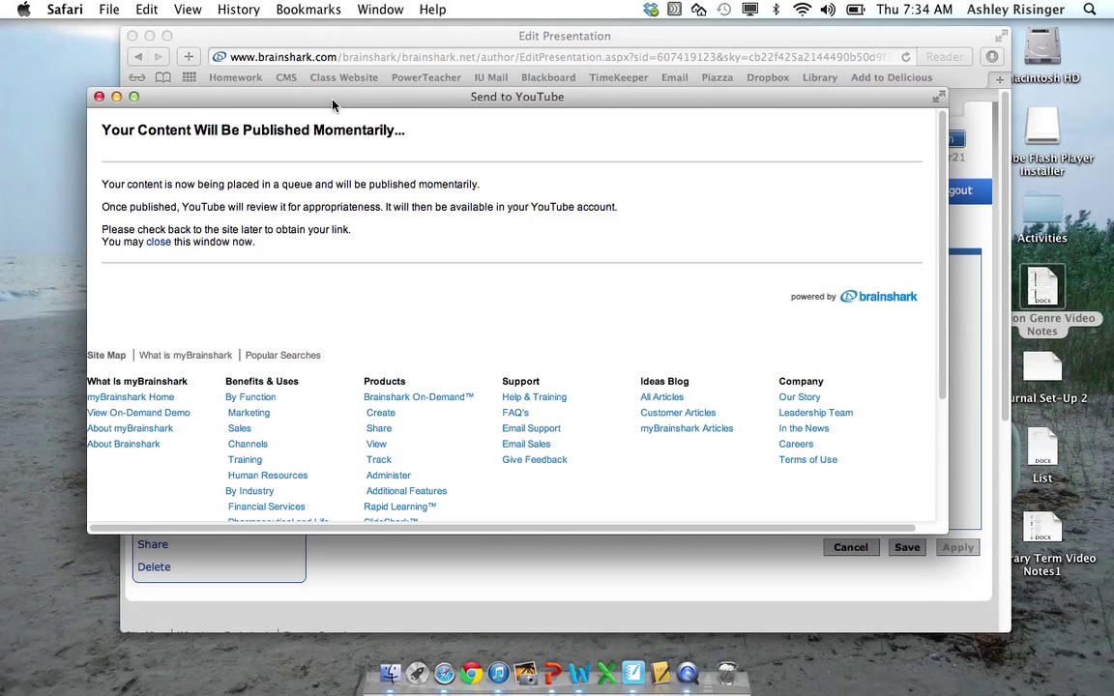
{"action": "left_click", "coordinate": [160, 243]}
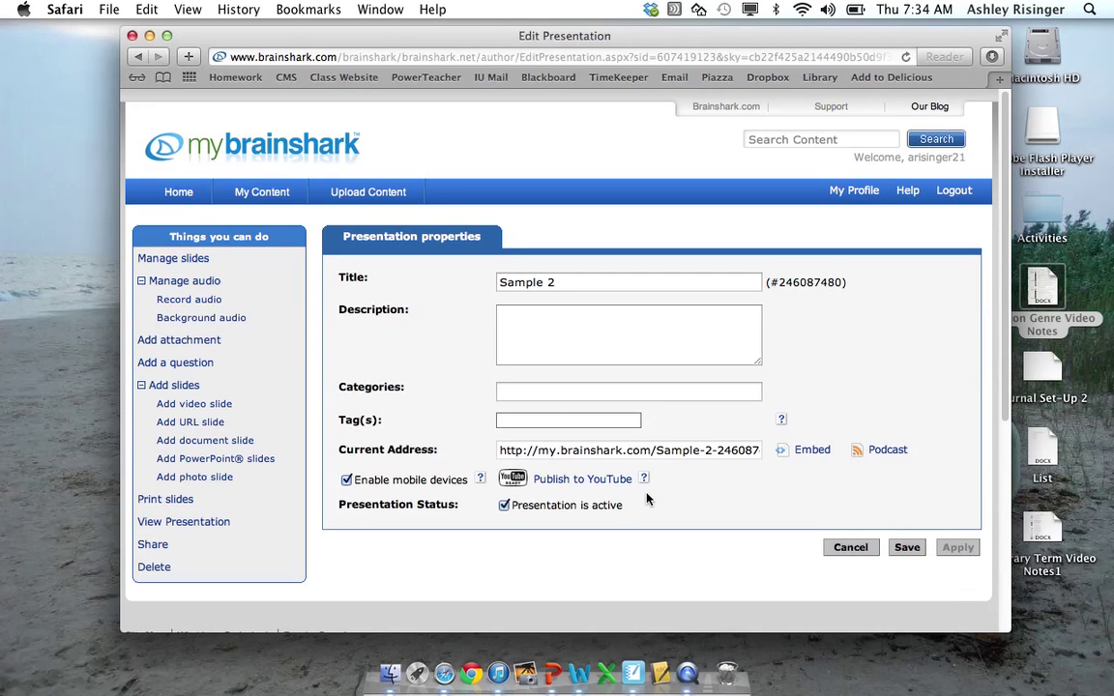
- Look up the YouTube link of the Fiction Genres Notes presentation and open its published video
{"action": "left_click", "coordinate": [276, 193]}
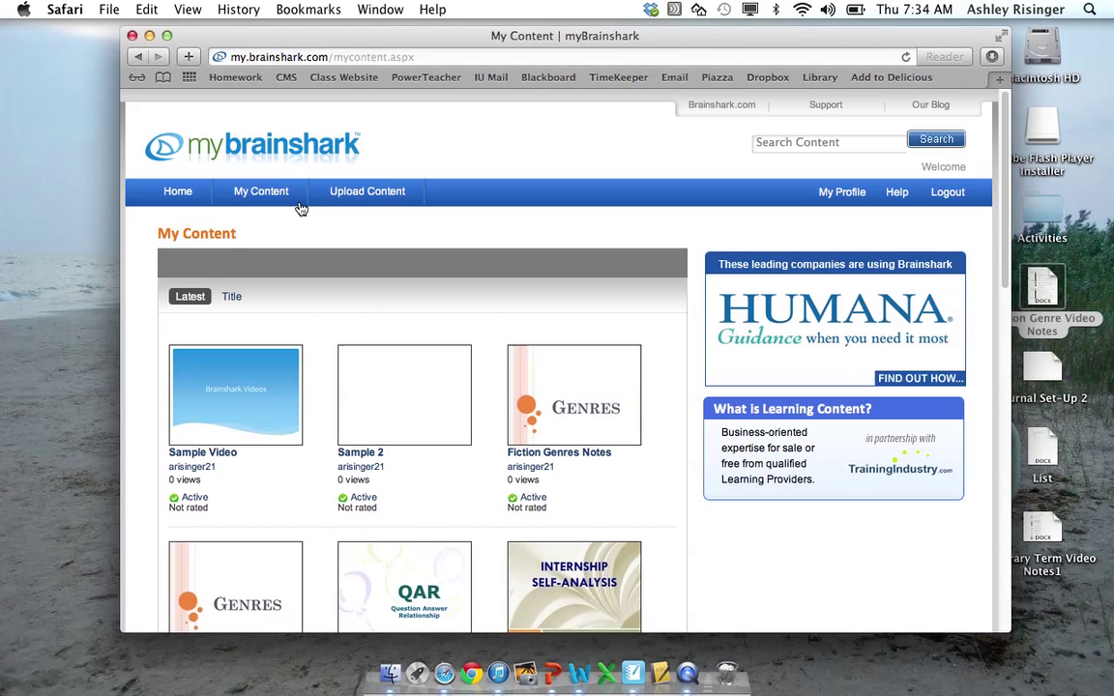
{"action": "left_click", "coordinate": [584, 414]}
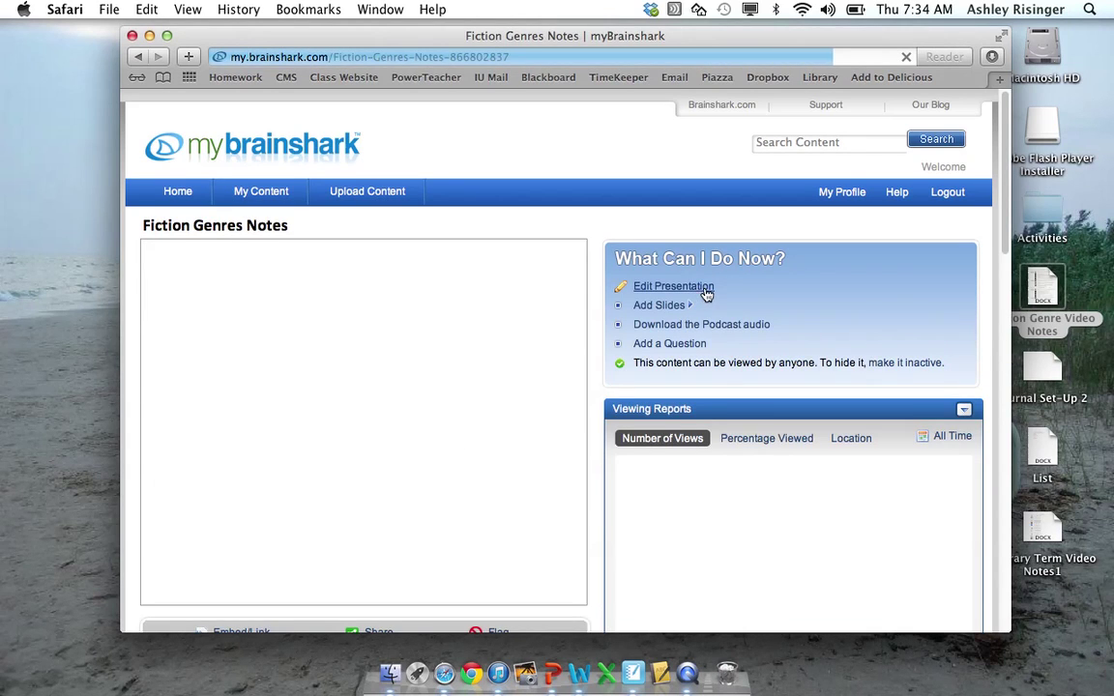
{"action": "left_click", "coordinate": [700, 290]}
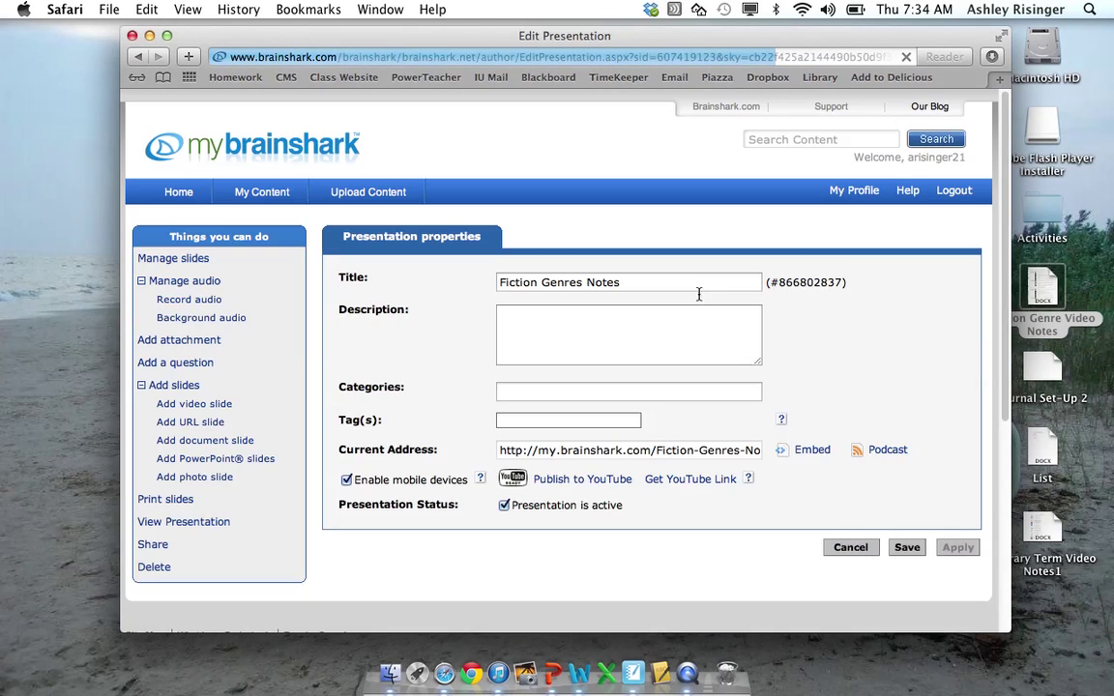
{"action": "left_click", "coordinate": [696, 480]}
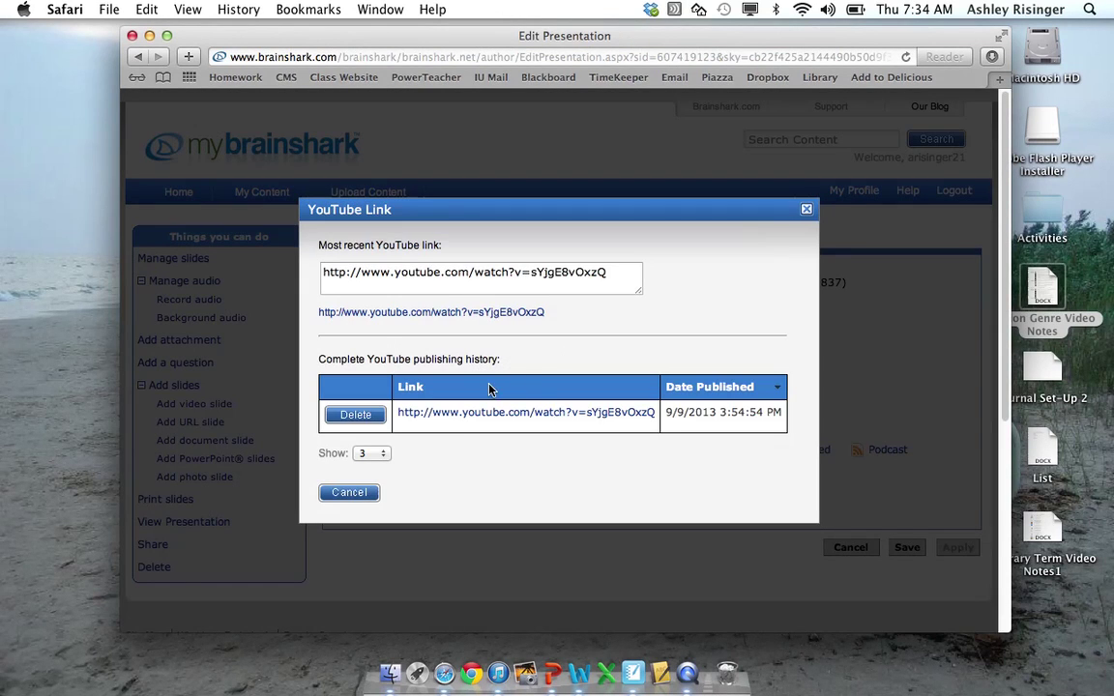
{"action": "left_click", "coordinate": [493, 415]}
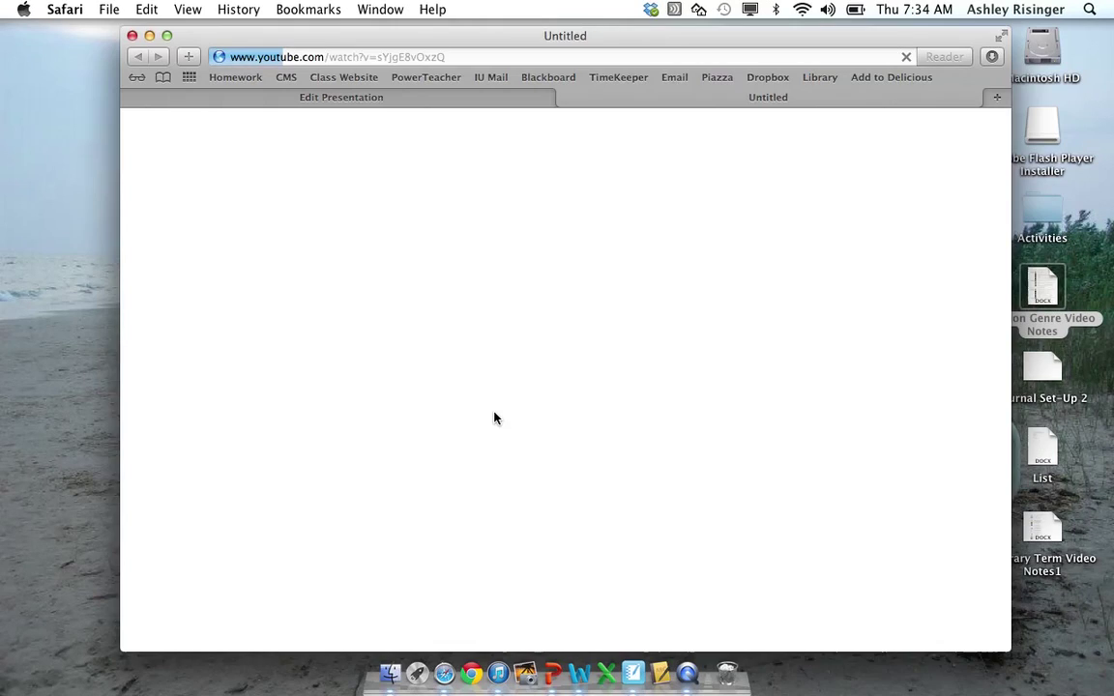